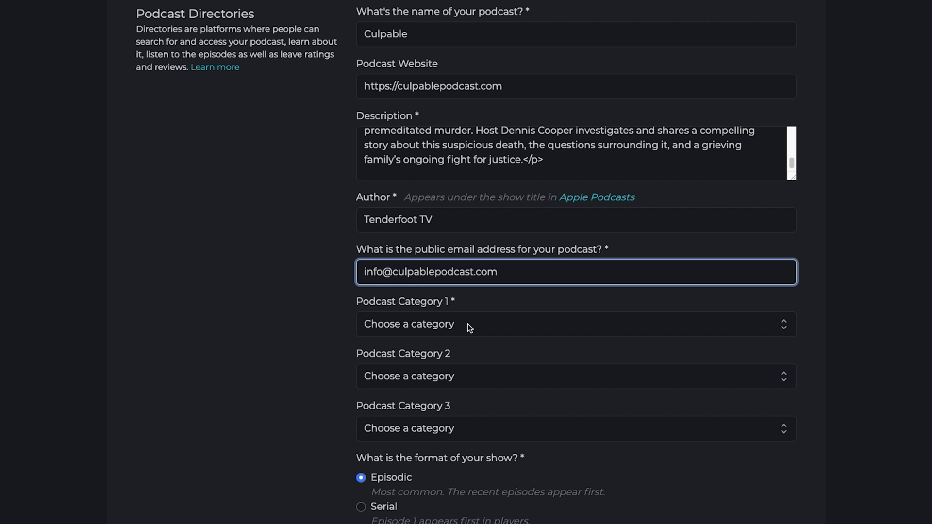
Set the podcast categories to True Crime, Arts and History, in that order
click(468, 324)
scroll(467, 325, down, 8)
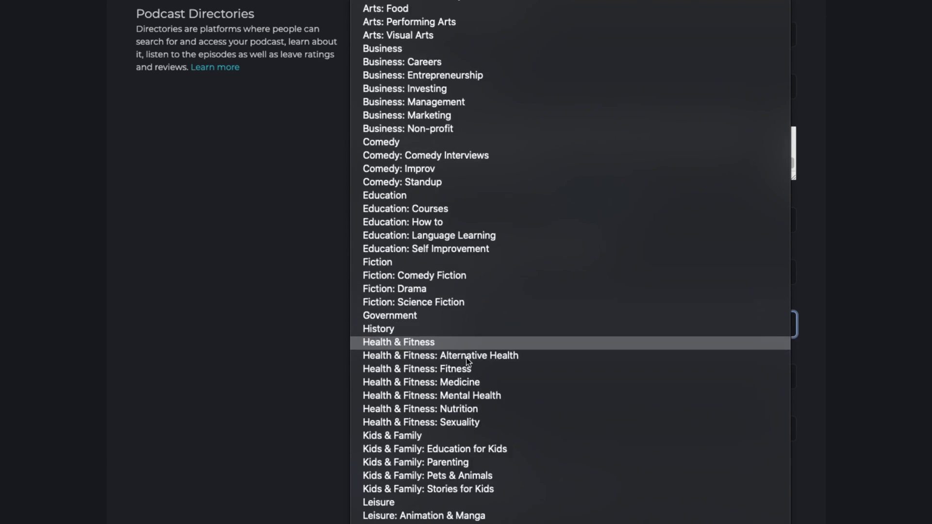
scroll(467, 362, down, 15)
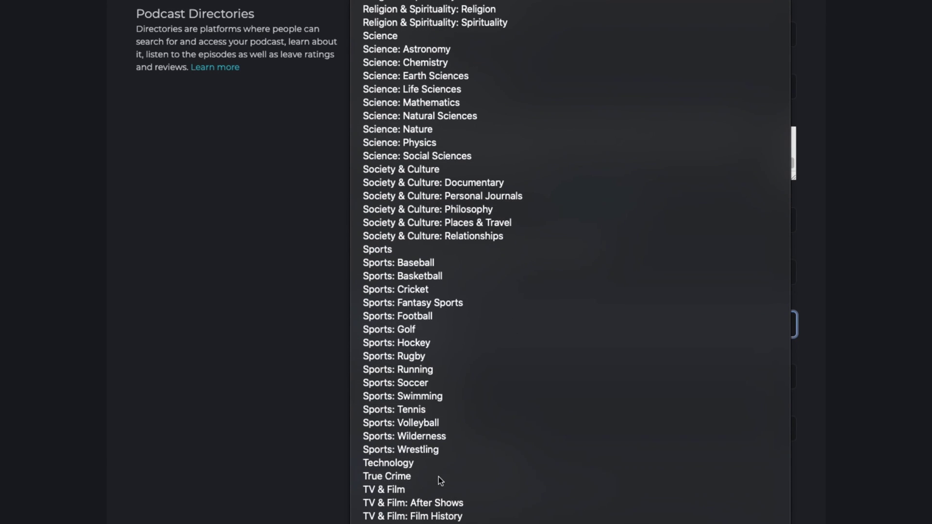
click(438, 477)
click(443, 376)
click(442, 387)
click(441, 427)
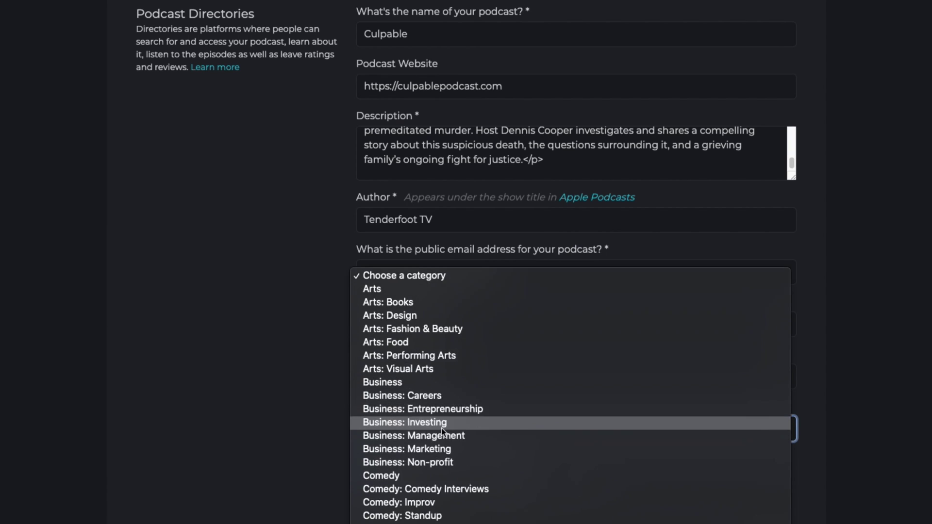
scroll(441, 428, down, 5)
click(433, 400)
Choose the Episodic show format, mark the podcast as containing explicit content, and save the directory details
scroll(441, 428, down, 5)
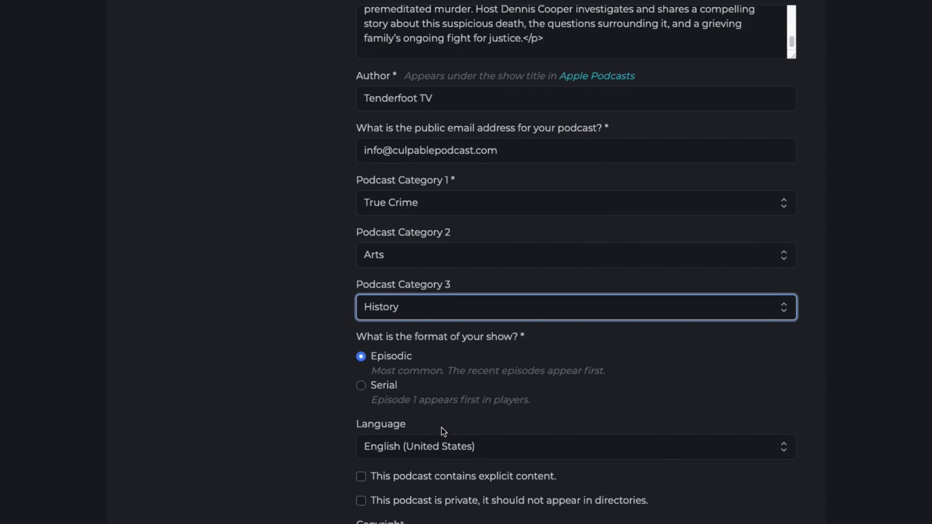
click(401, 335)
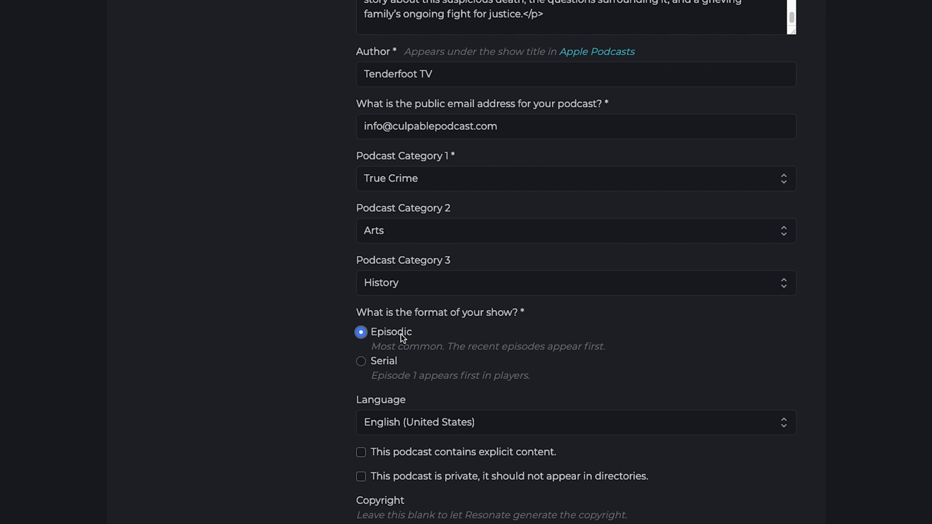
scroll(401, 338, down, 2)
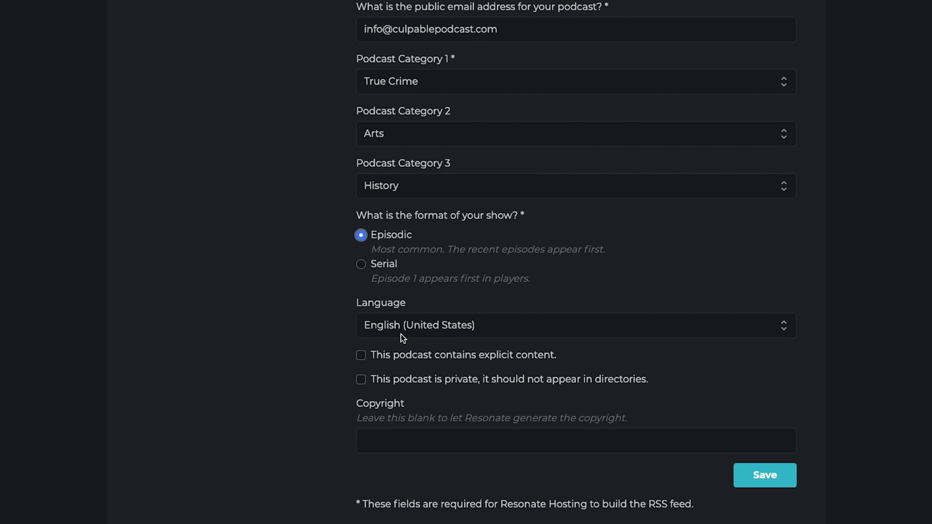
click(412, 362)
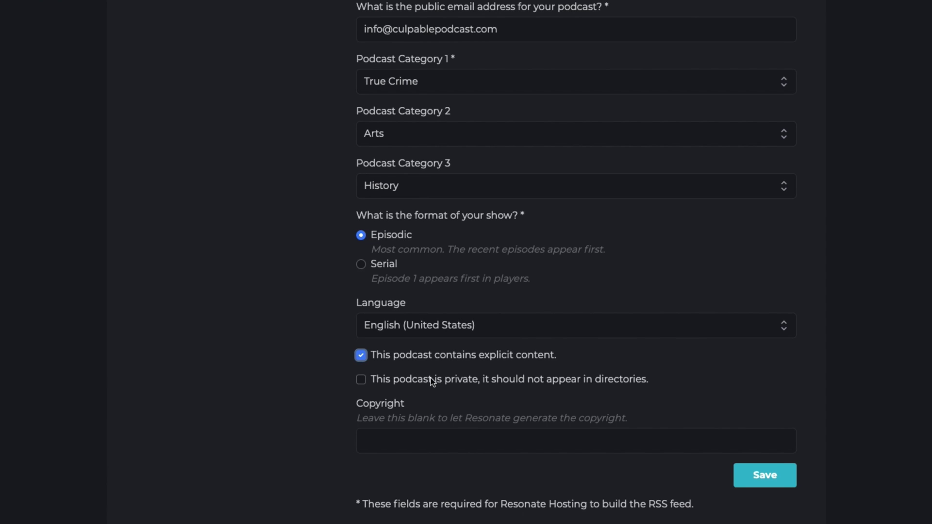
scroll(431, 378, down, 1)
click(829, 331)
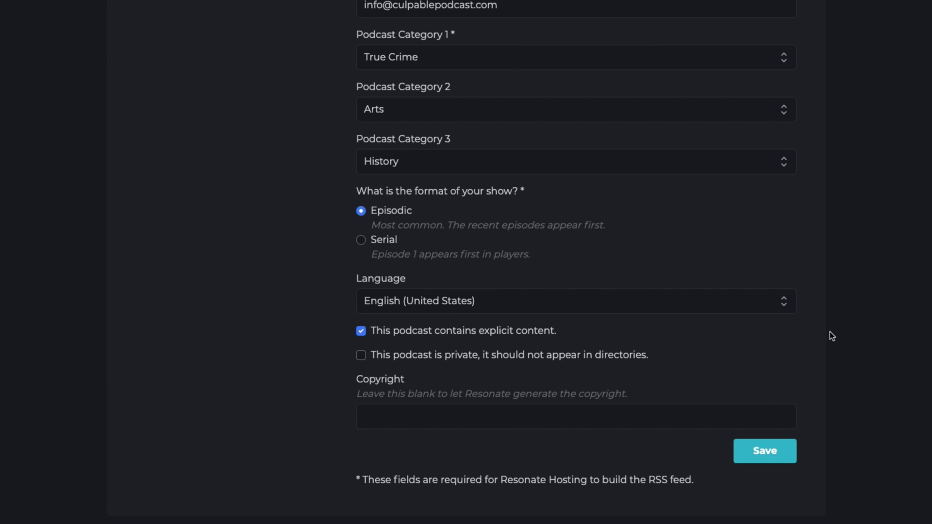
click(771, 460)
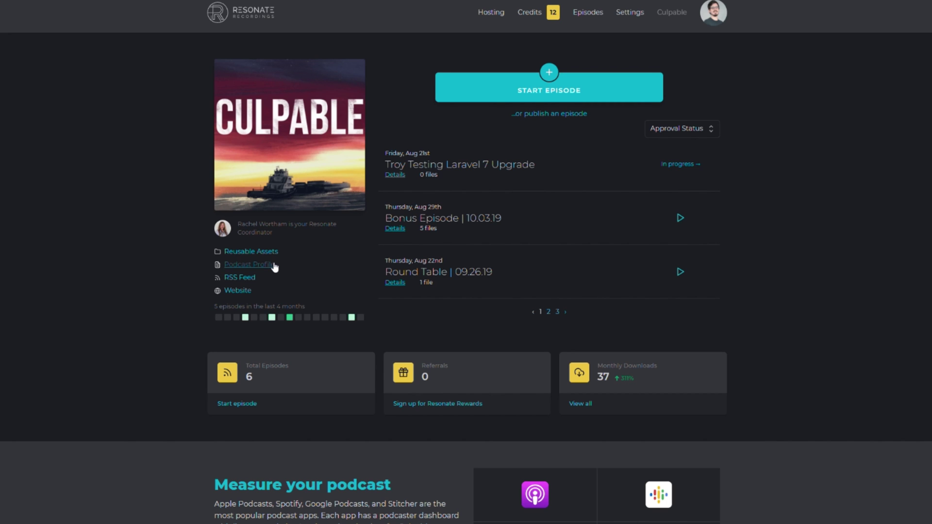
Open the podcast profile and review its Resonate Player and Microsite settings
click(275, 267)
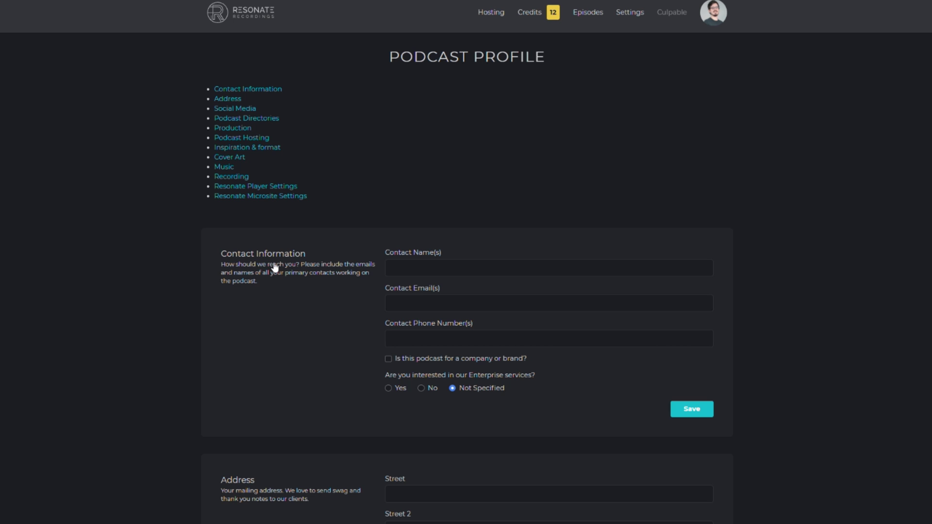
click(265, 187)
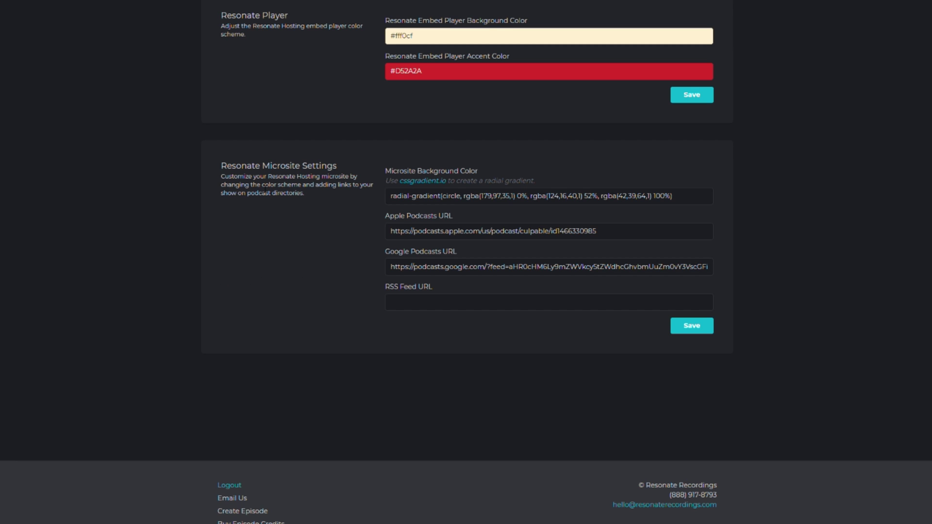
scroll(260, 183, up, 4)
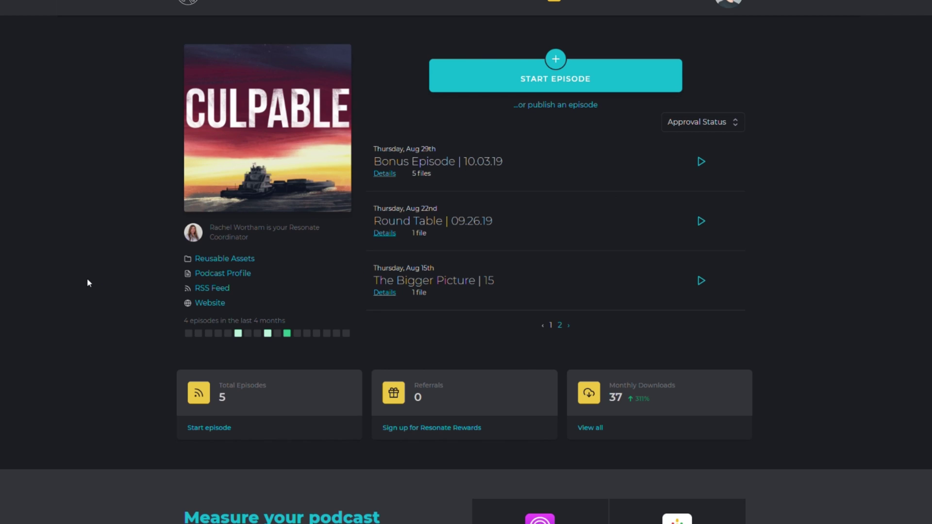
Open the podcast's website from the dashboard and look over its description and episode list
click(210, 304)
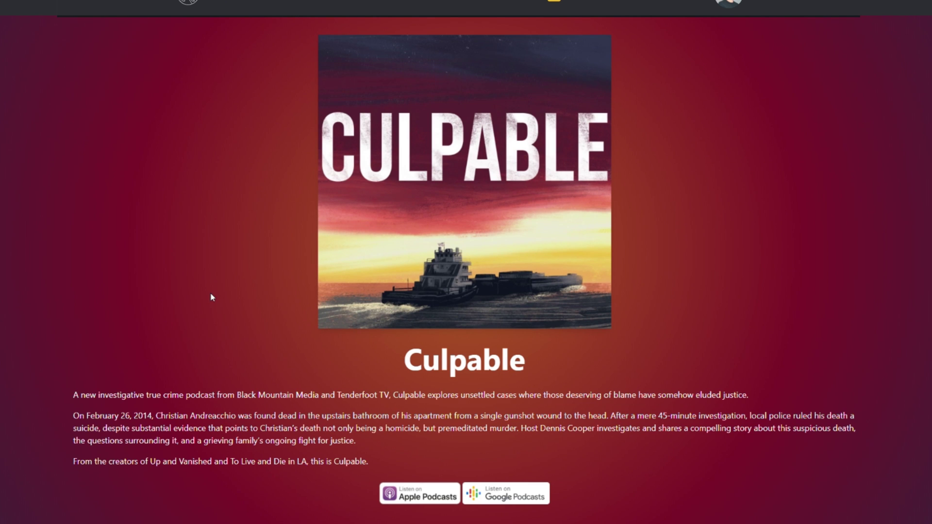
scroll(201, 291, down, 6)
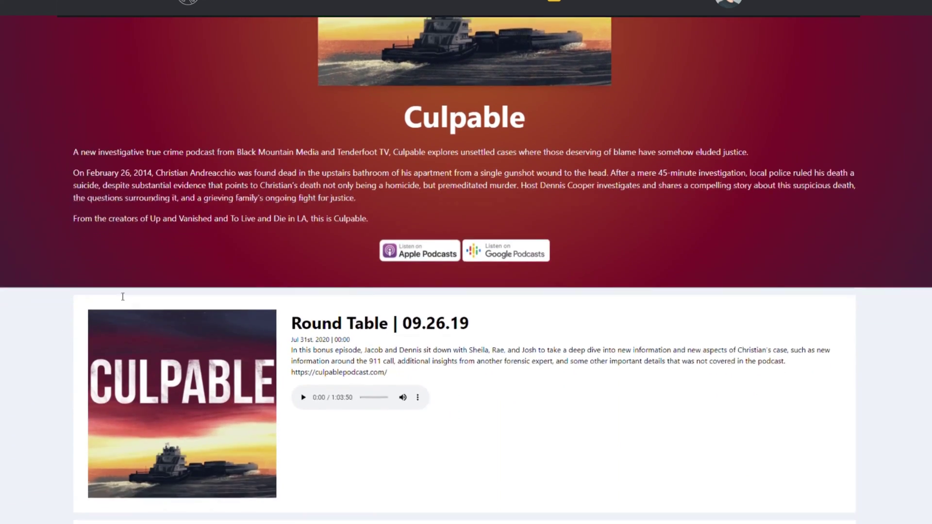
scroll(85, 300, down, 3)
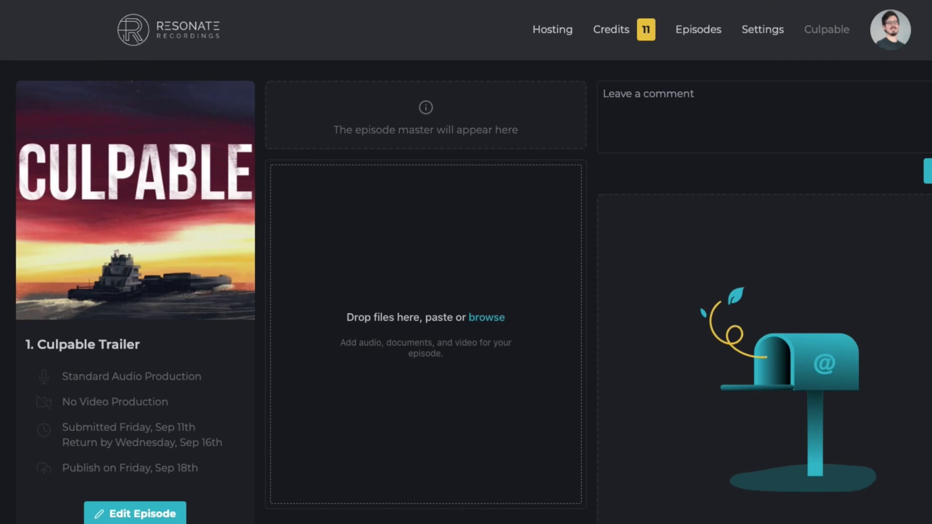
Add a file to the Culpable Trailer episode's upload area
drag(146, 221, 415, 242)
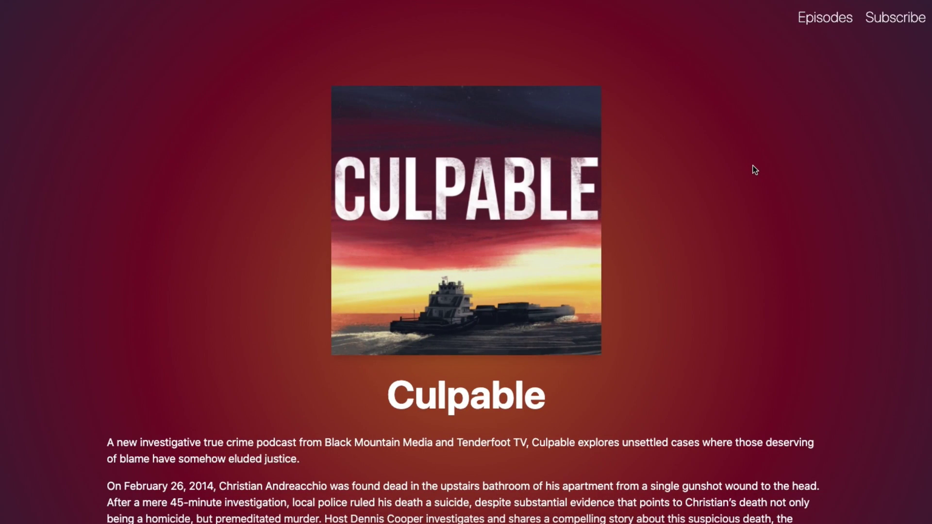
Examine the Culpable microsite's directory links and episode players, and return to its header
scroll(754, 170, down, 4)
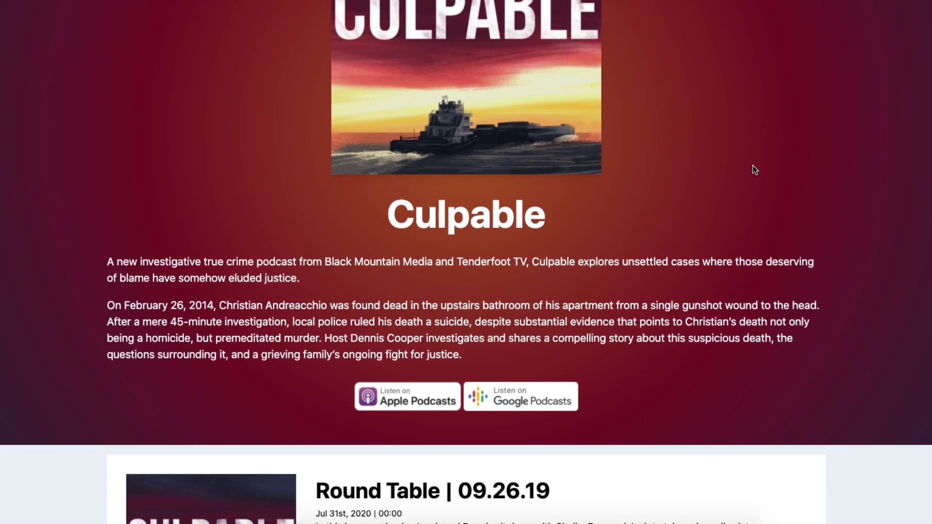
scroll(754, 170, down, 5)
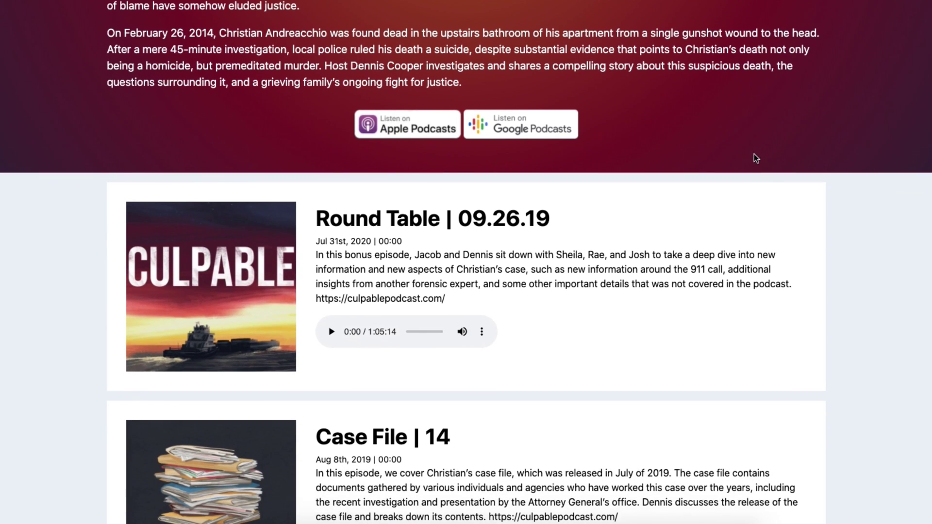
scroll(756, 158, down, 3)
scroll(755, 155, up, 2)
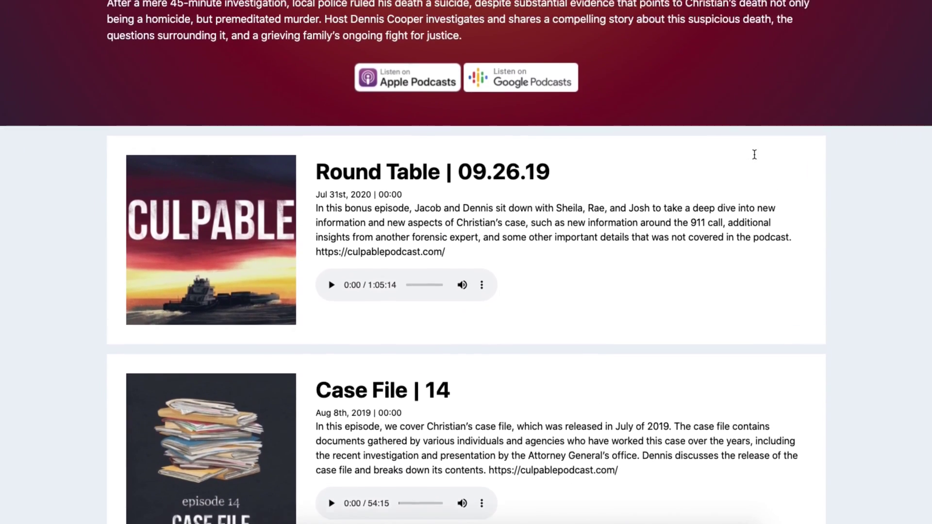
scroll(754, 154, up, 10)
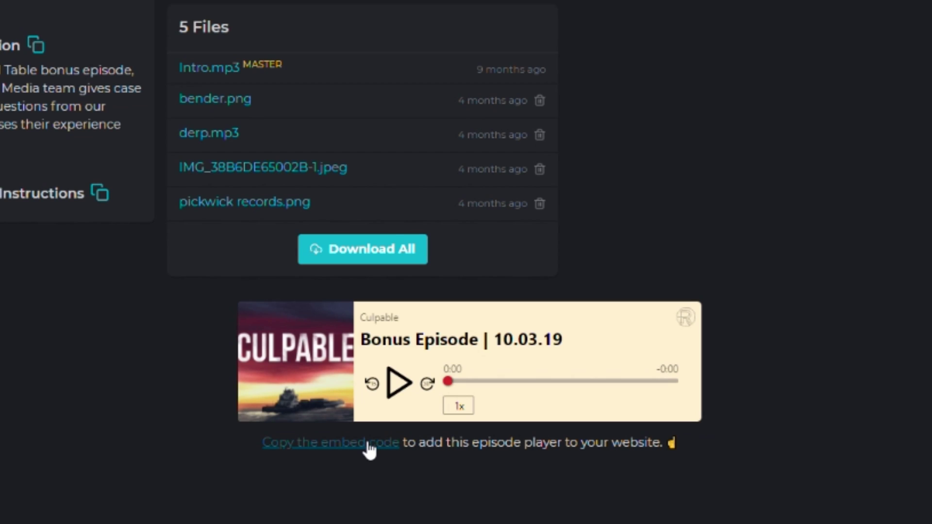
Copy the embed code of the player for Bonus Episode | 10.03.19
click(368, 449)
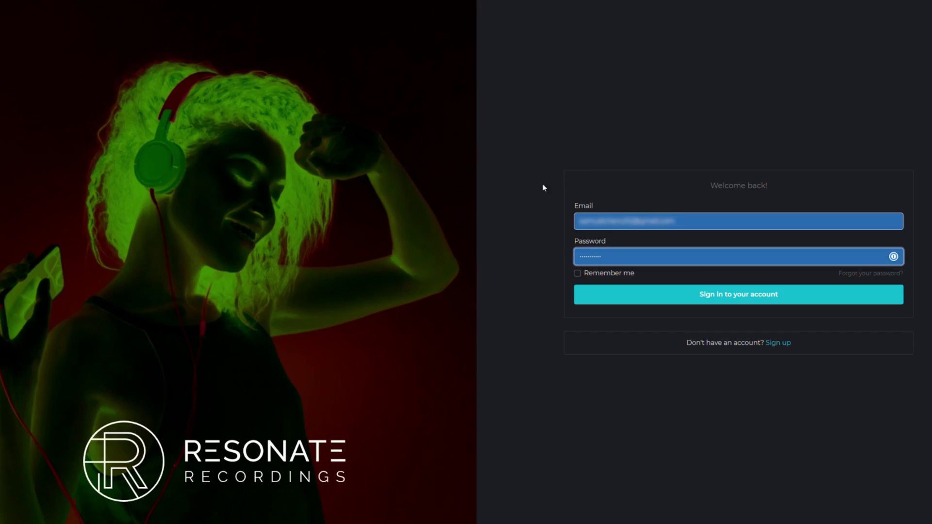
Sign in to the Resonate Recordings account with the credentials already filled in
click(698, 297)
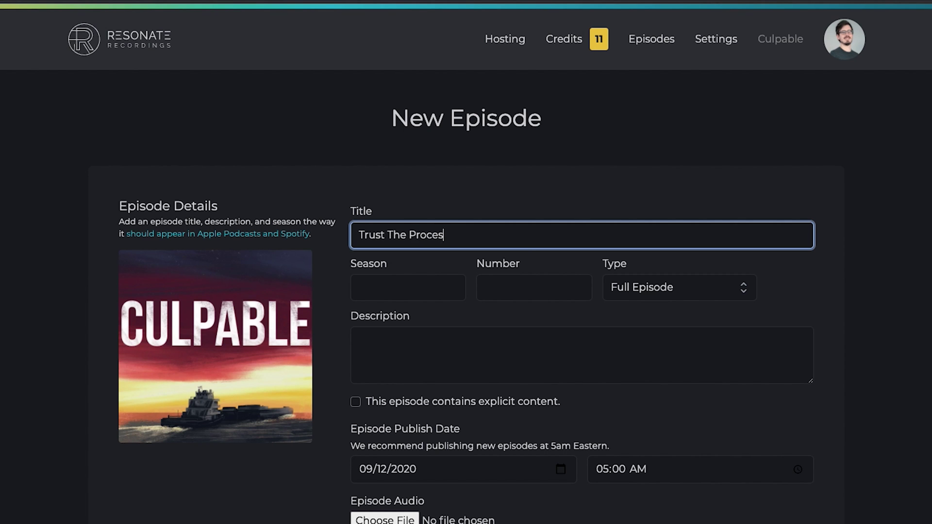
Set the new episode's season to 1, its number to 1 and its type to Full Episode
click(451, 284)
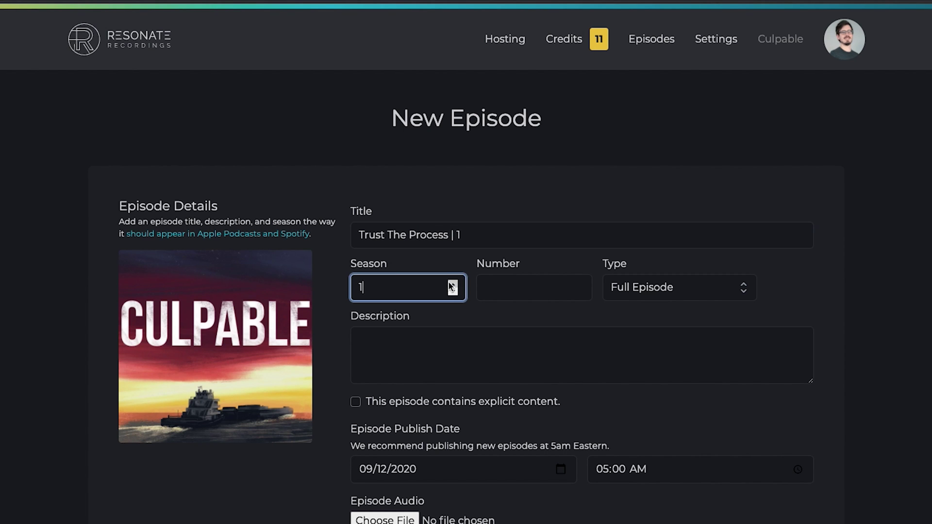
click(488, 286)
text(1)
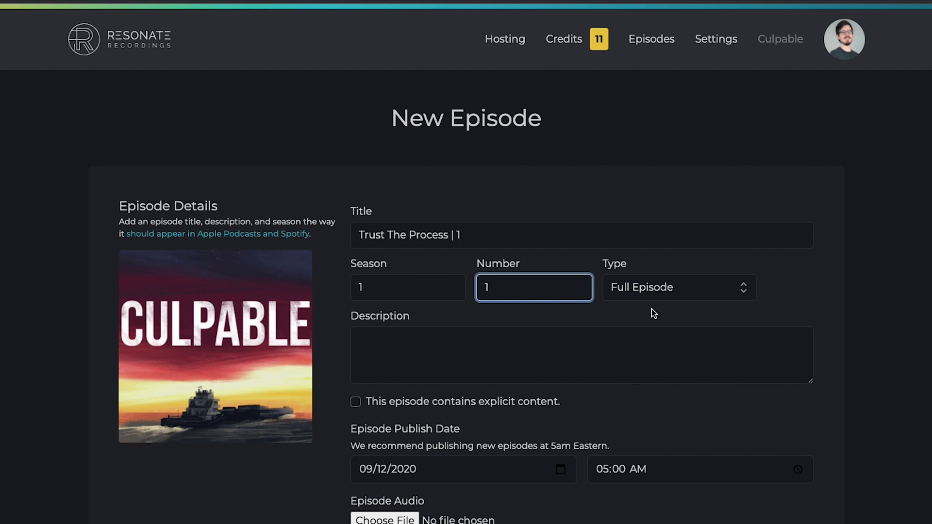
click(670, 290)
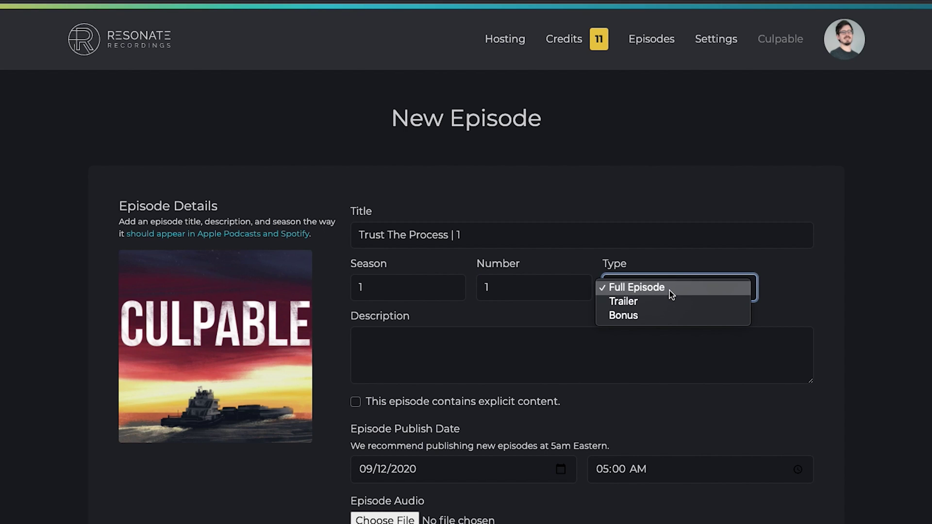
click(669, 291)
Paste the copied text into the episode description and mark the episode as containing explicit content
click(594, 348)
key(ctrl+v)
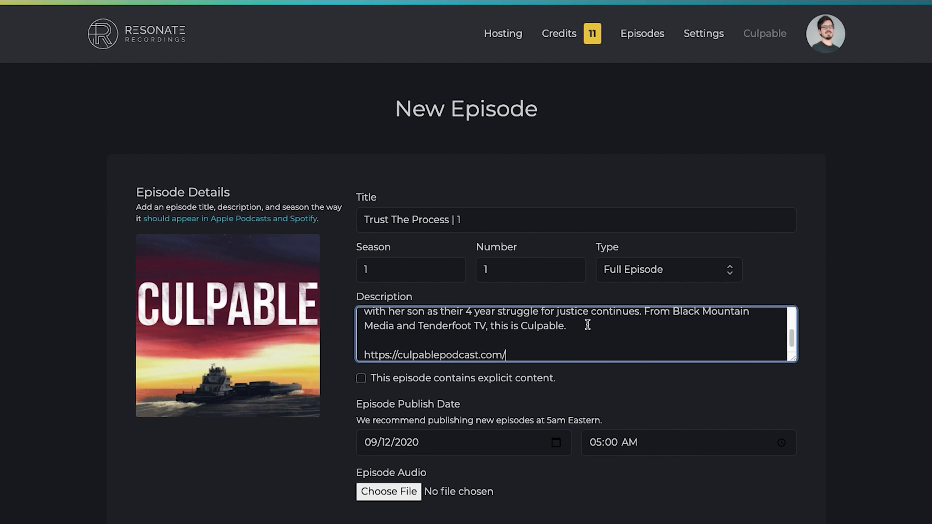
scroll(588, 324, up, 3)
click(448, 379)
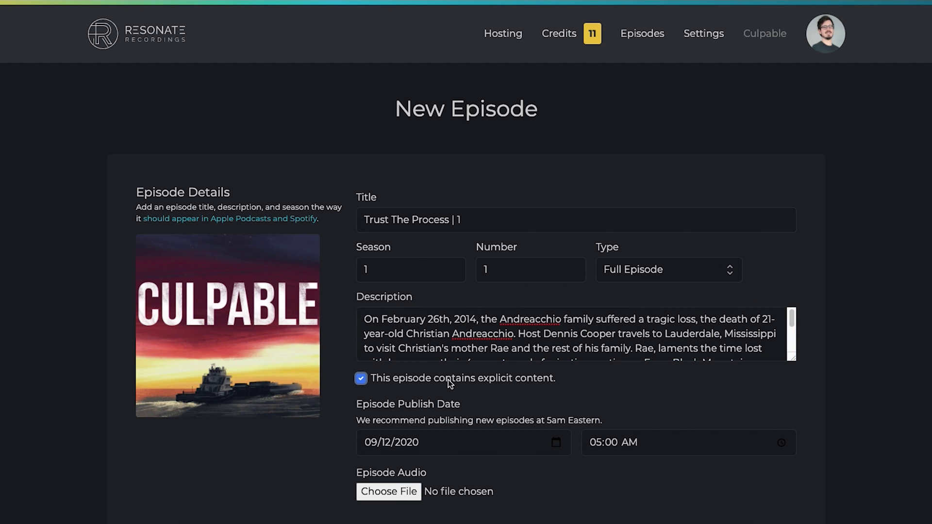
Set the episode publish date to 09/18/2020
scroll(474, 383, down, 2)
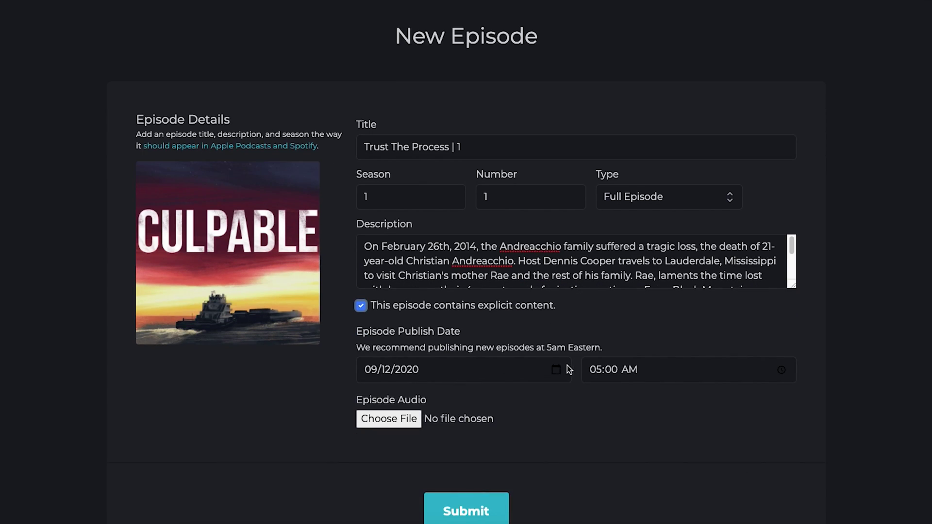
scroll(562, 368, down, 1)
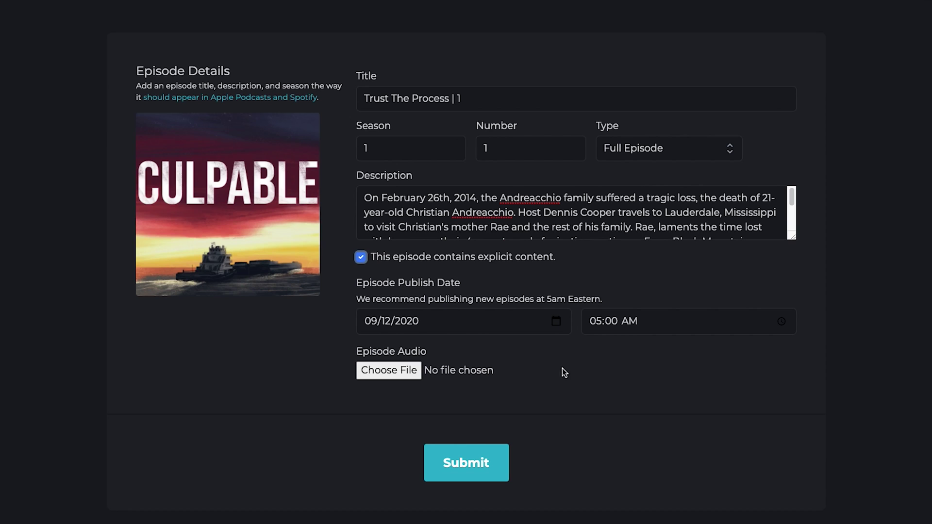
click(558, 326)
click(559, 325)
click(559, 325)
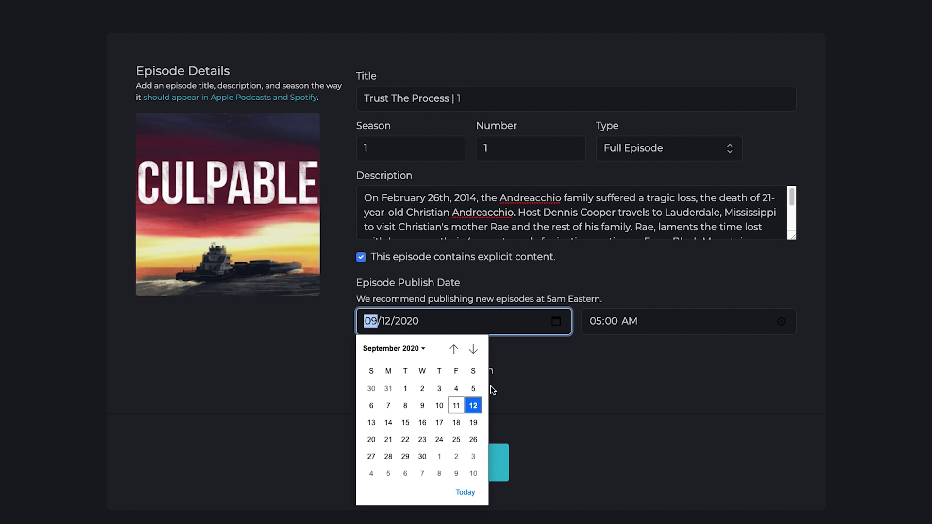
click(456, 422)
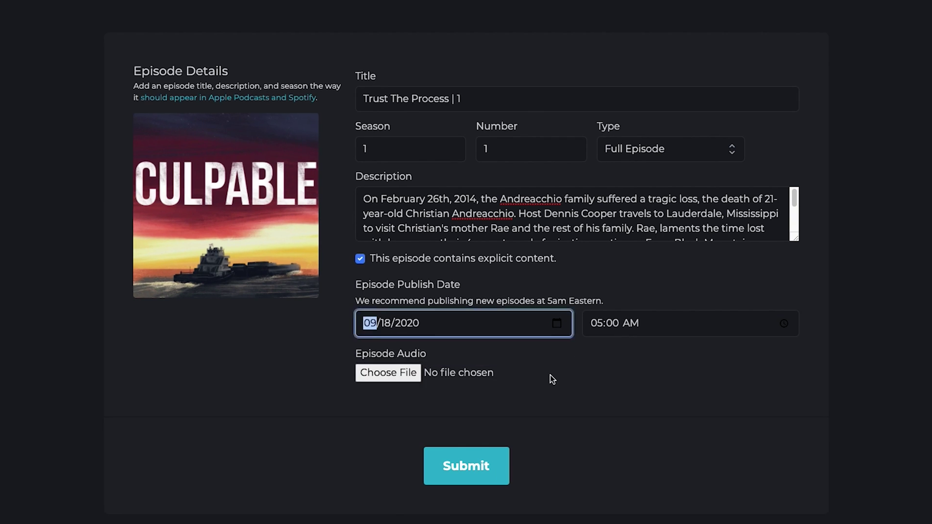
Attach the episode audio file from the Desktop and submit the new episode
click(388, 372)
click(266, 77)
click(423, 44)
click(685, 138)
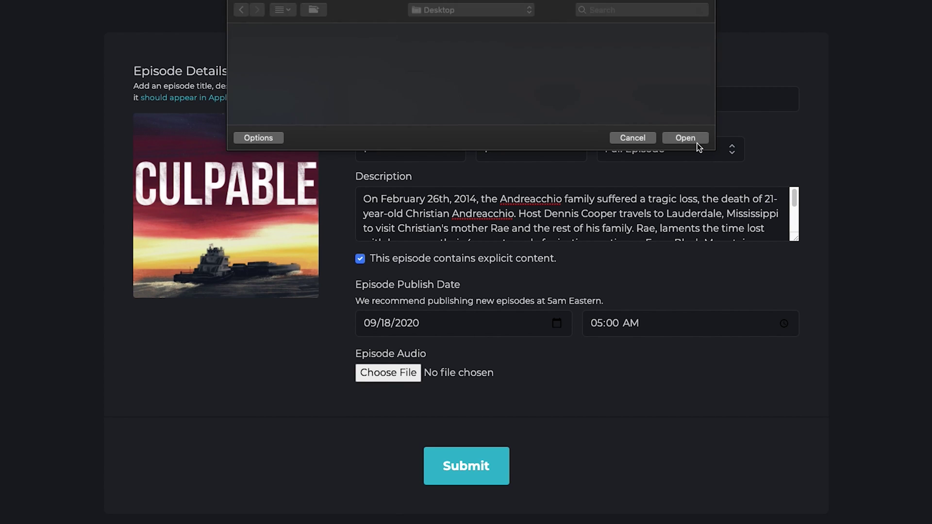
click(461, 489)
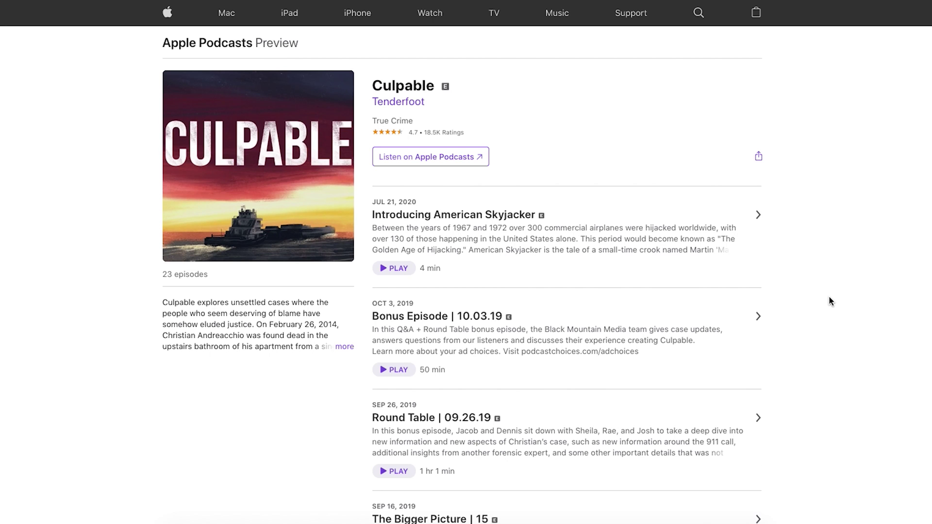
Look through Culpable's episode listings on Apple Podcasts and Spotify
scroll(830, 297, down, 5)
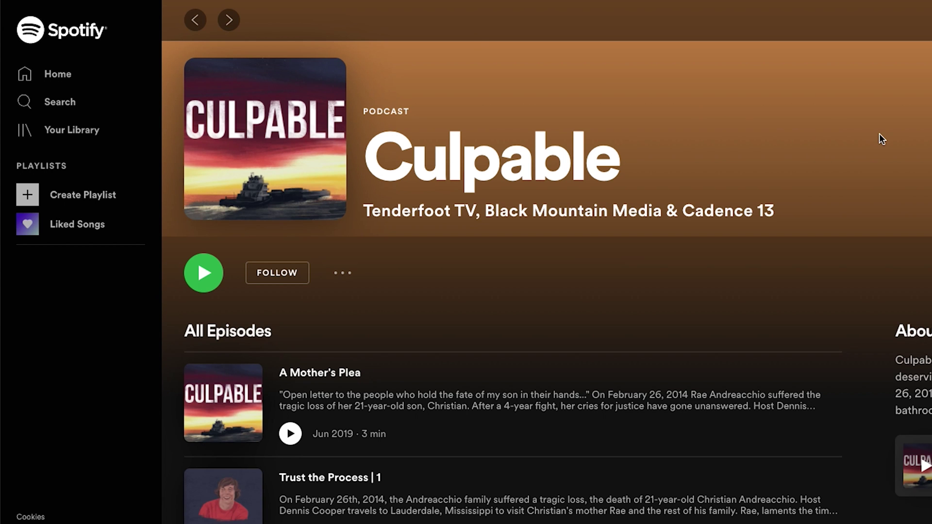
scroll(879, 138, down, 8)
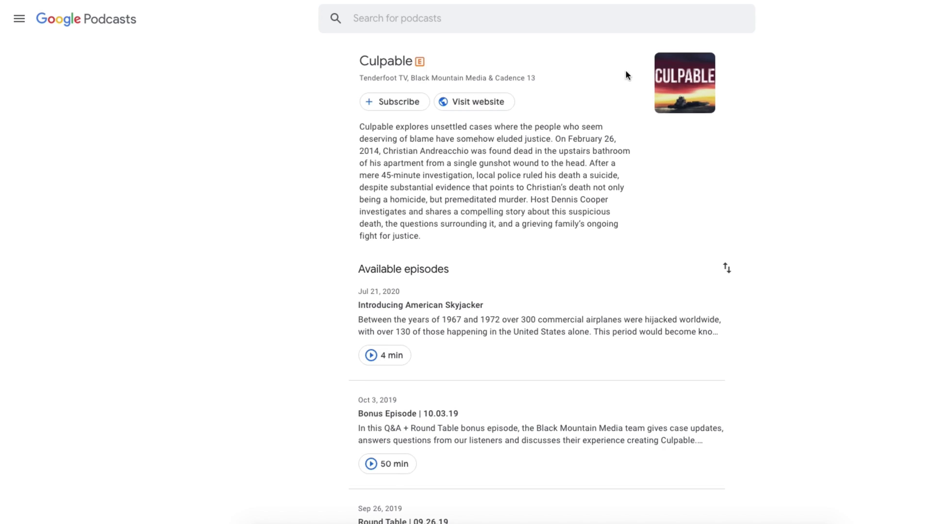
Look through Culpable's episode listings on Google Podcasts and Stitcher
scroll(733, 74, down, 8)
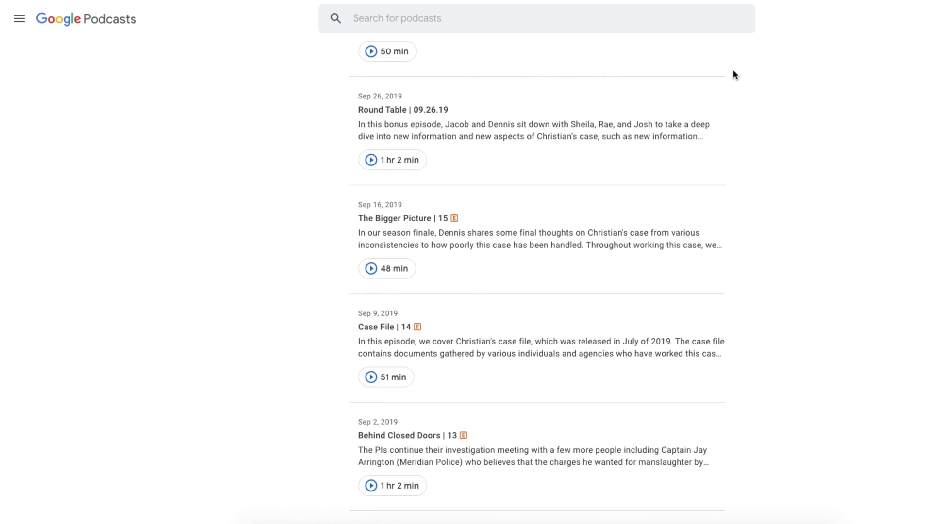
scroll(733, 74, down, 4)
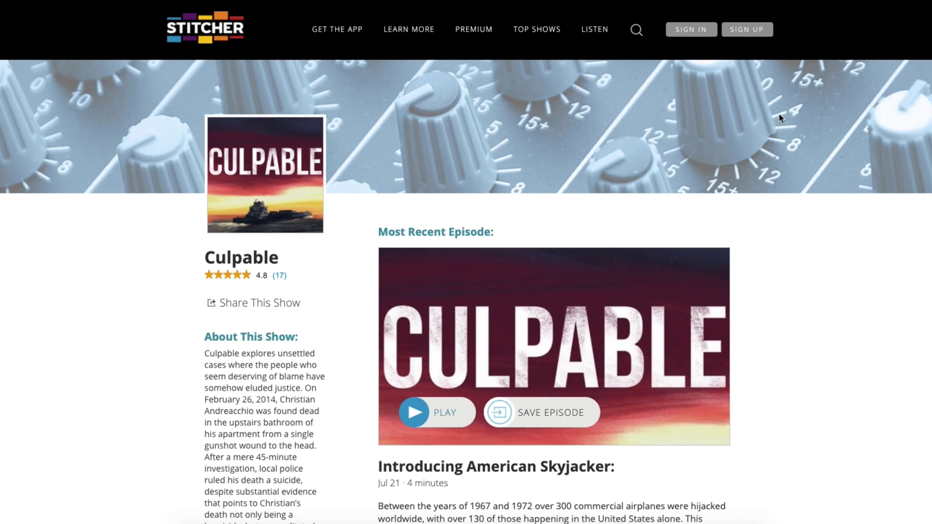
scroll(840, 121, down, 11)
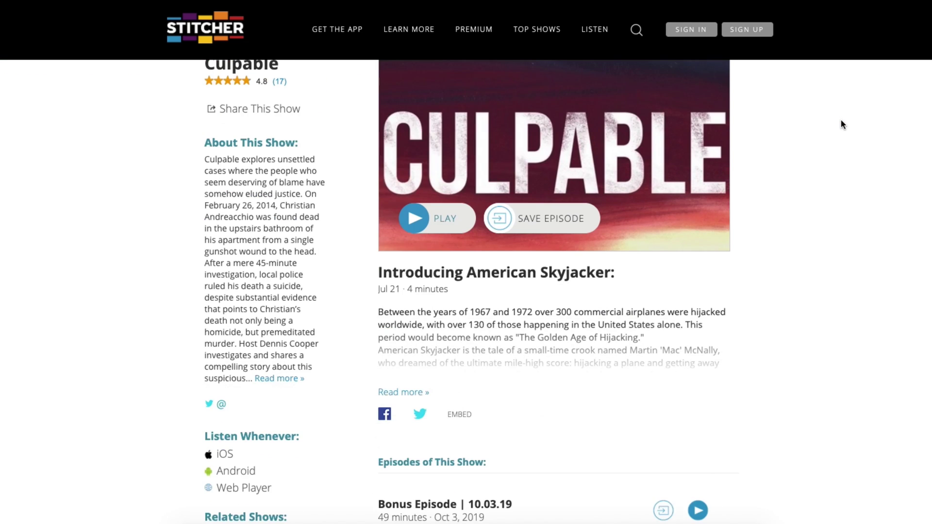
scroll(842, 124, down, 3)
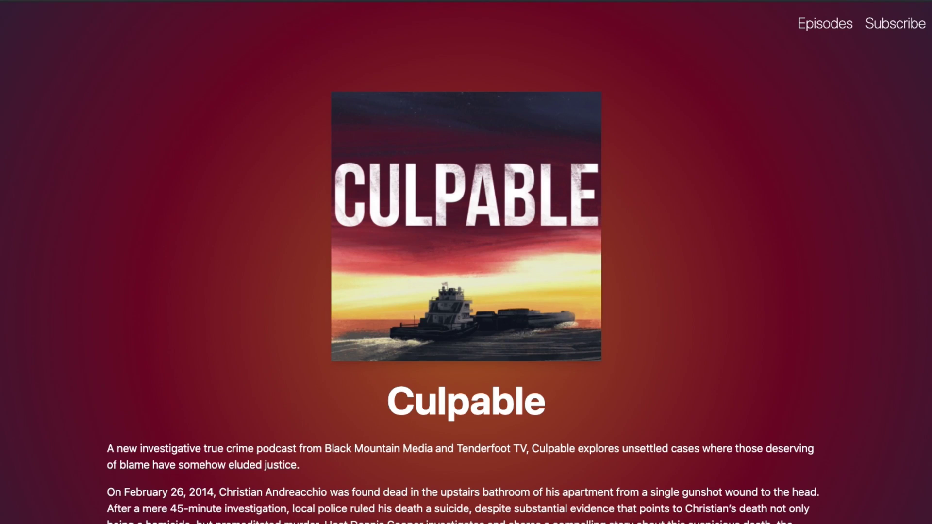
Review the Culpable microsite's show description, podcast directory links and episode list
scroll(752, 172, down, 4)
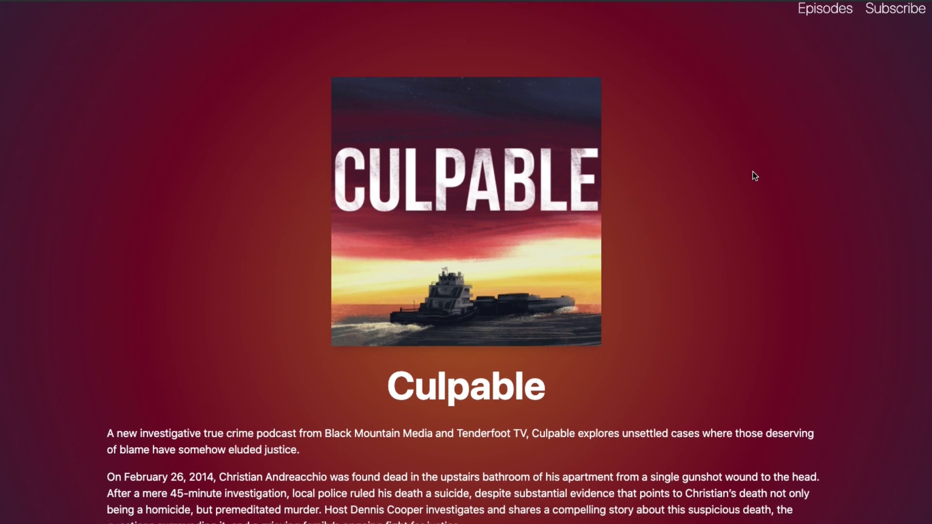
scroll(752, 172, down, 6)
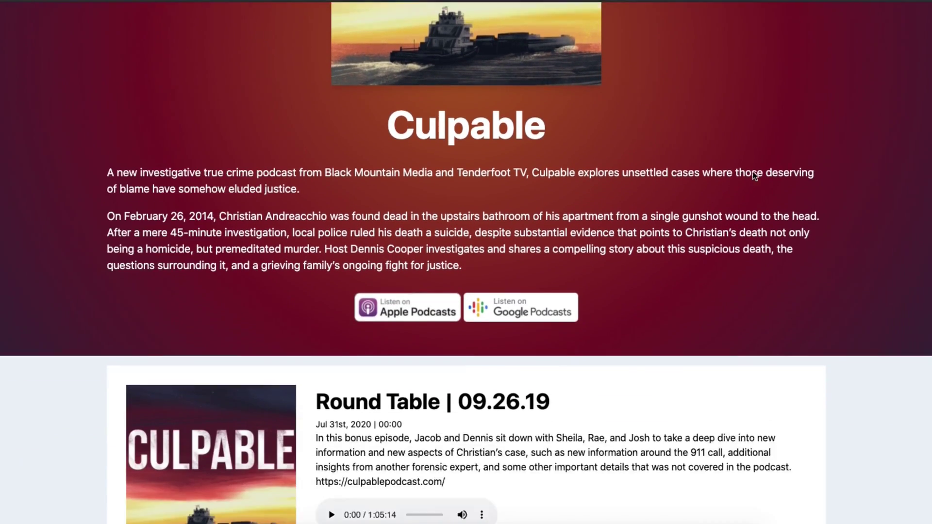
scroll(753, 165, down, 2)
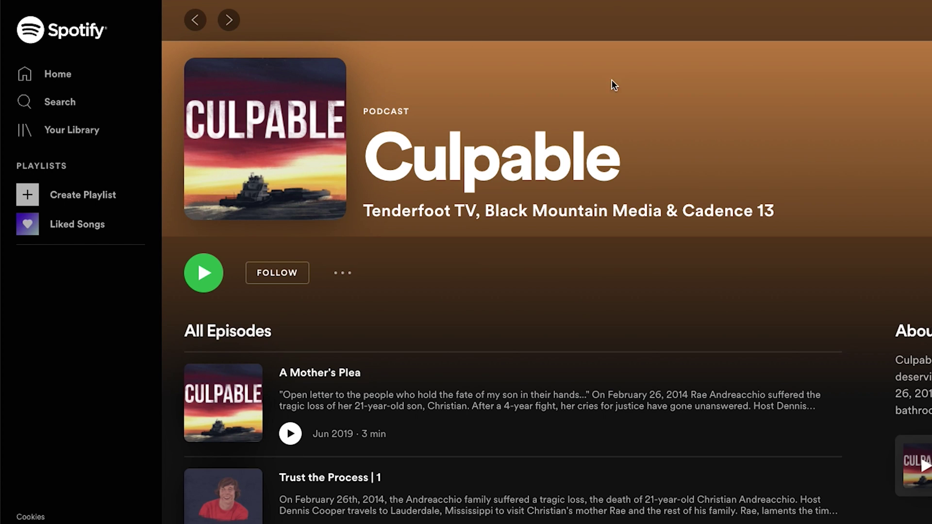
Check Culpable's show pages and episode lists again on Spotify, Apple Podcasts, Google Podcasts and Stitcher
scroll(879, 134, down, 8)
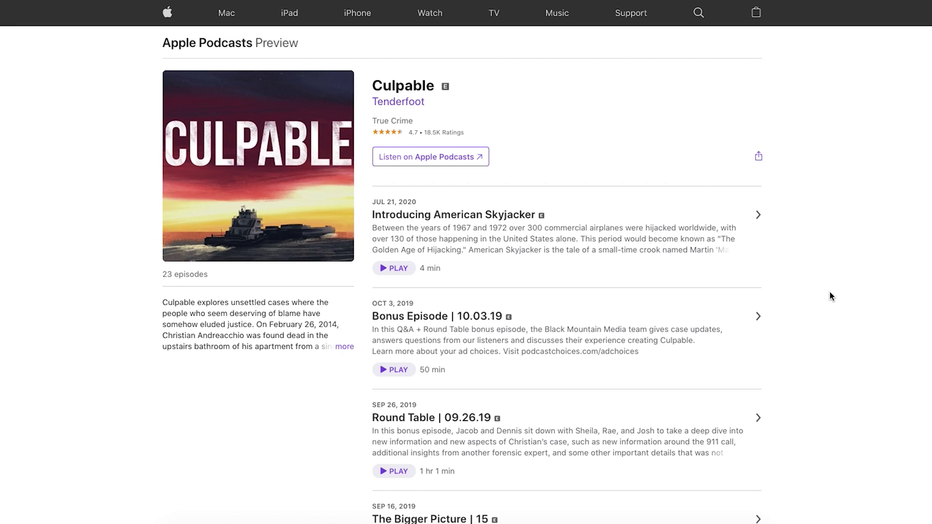
scroll(830, 298, down, 4)
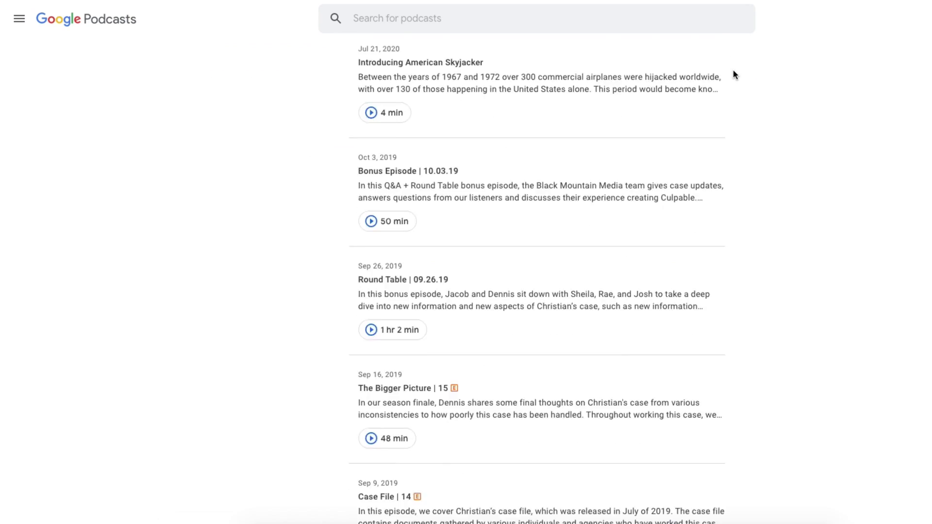
scroll(733, 74, down, 3)
scroll(733, 74, down, 5)
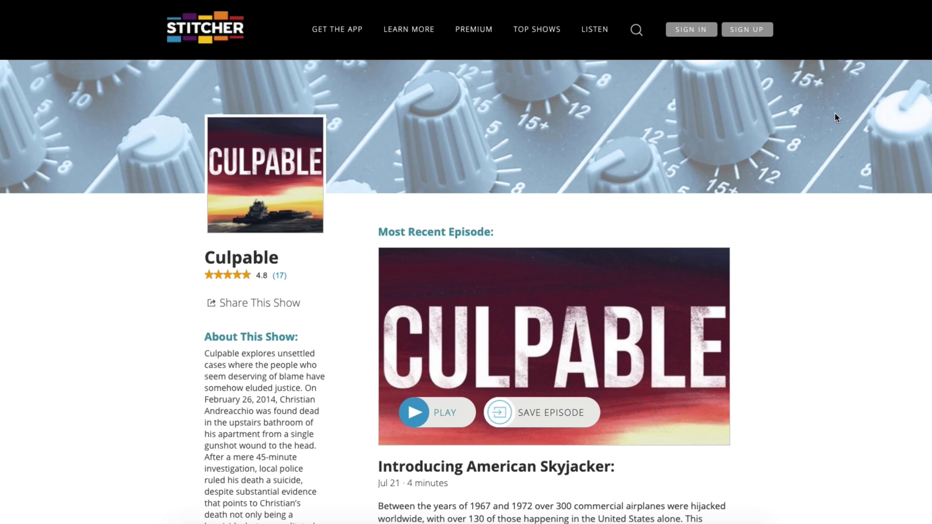
scroll(835, 112, down, 10)
scroll(842, 125, down, 8)
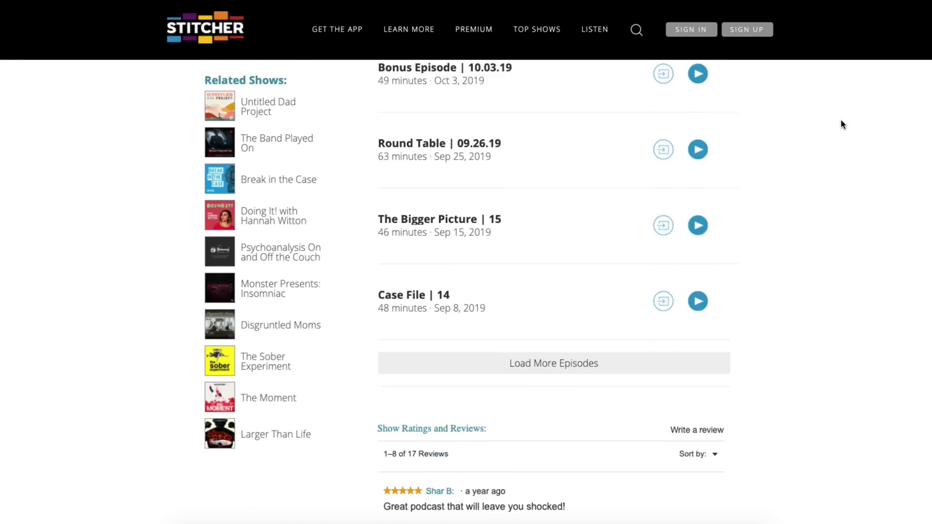